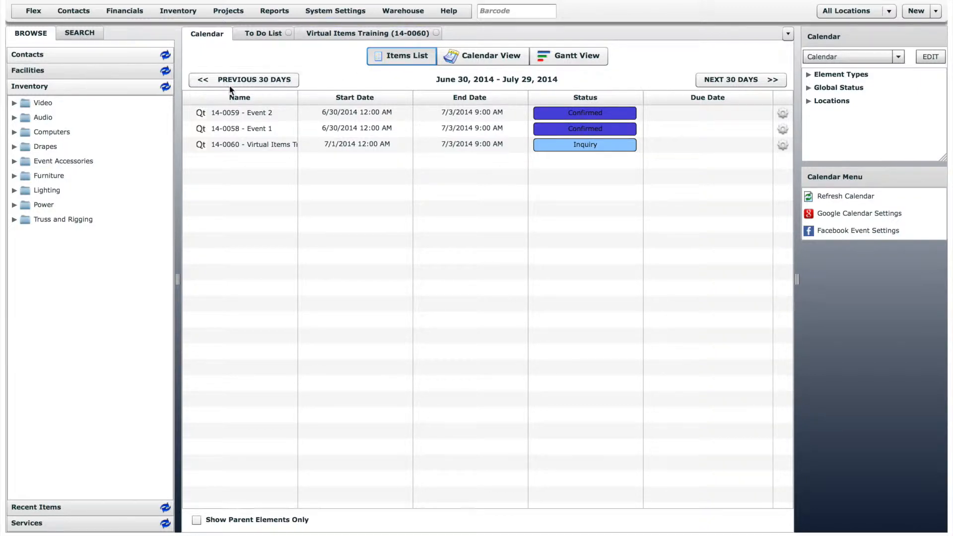
- Create a child group named Packages under the Audio inventory group
left_click(14, 117)
left_click(40, 119)
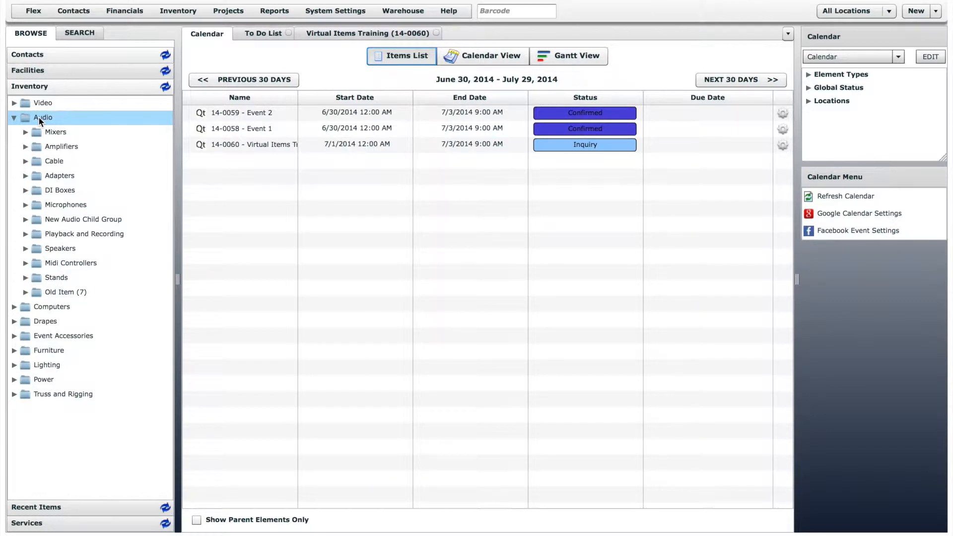
right_click(40, 120)
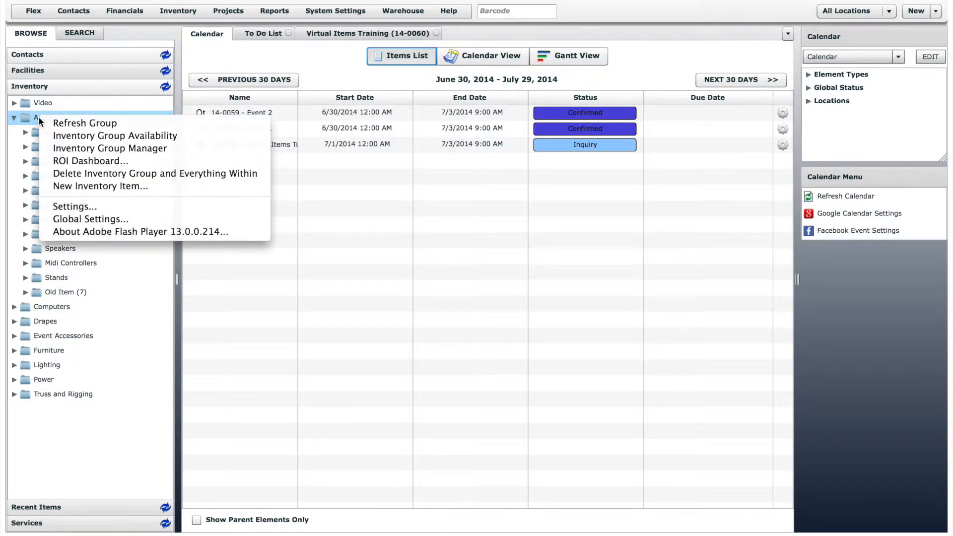
left_click(75, 147)
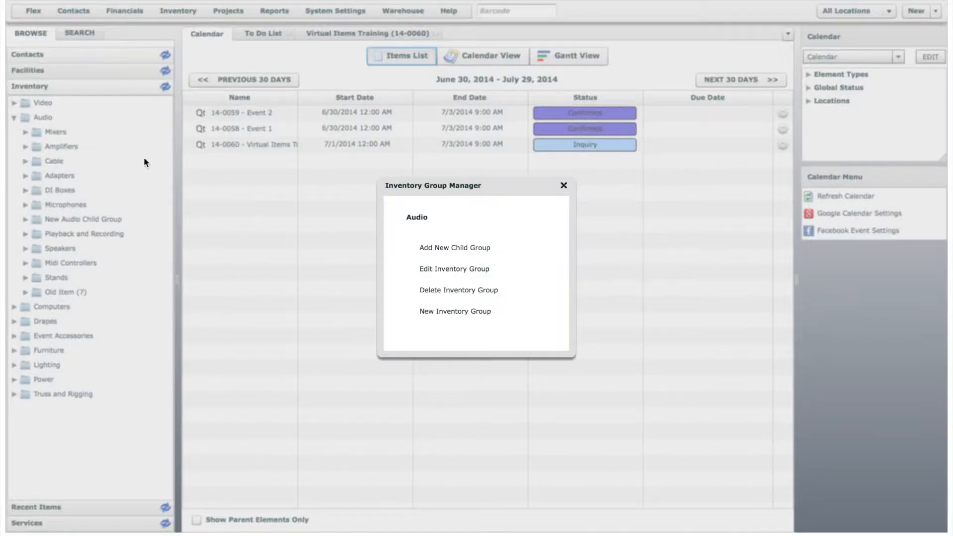
left_click(464, 247)
left_click(472, 250)
type("Packages")
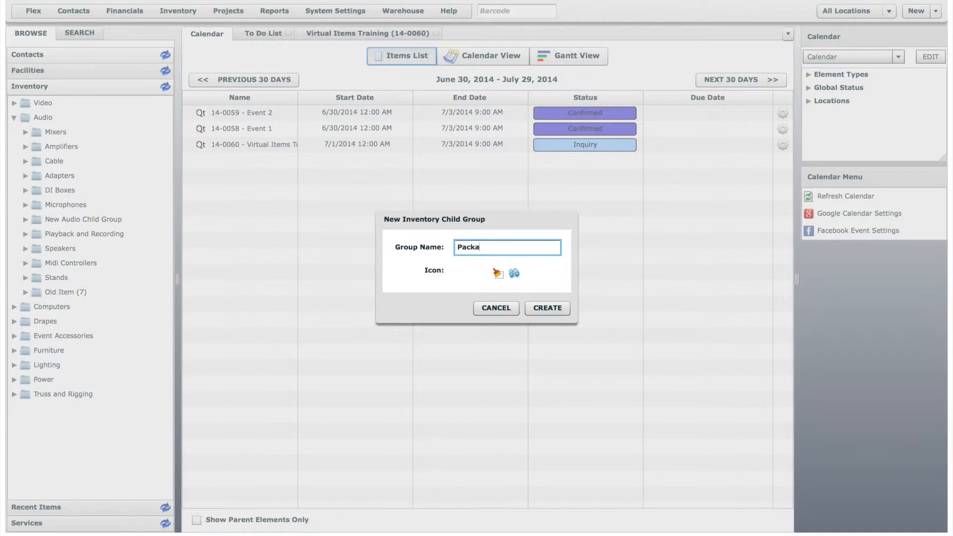
left_click(542, 309)
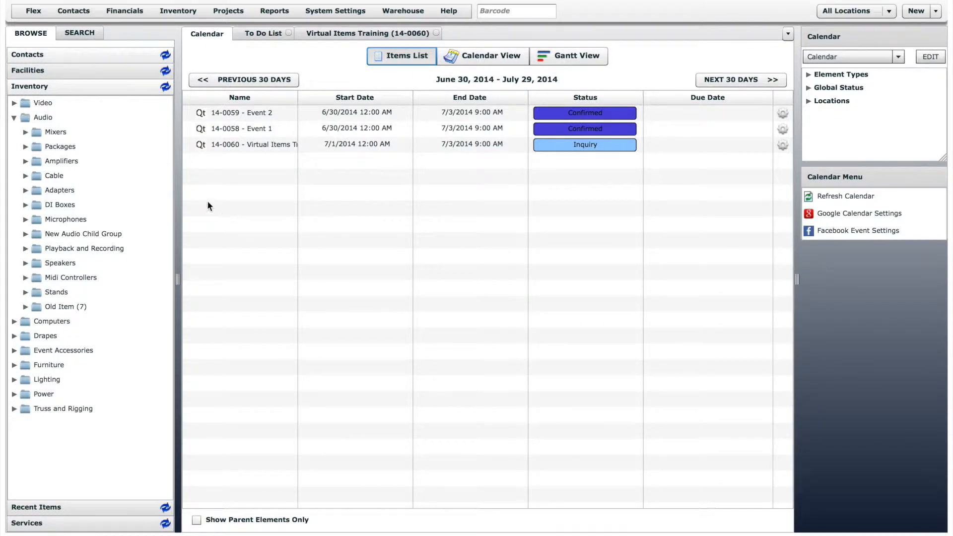
- Add a new inventory item named Small Speaker System to the Packages group, using the Virtual Package preset
right_click(62, 145)
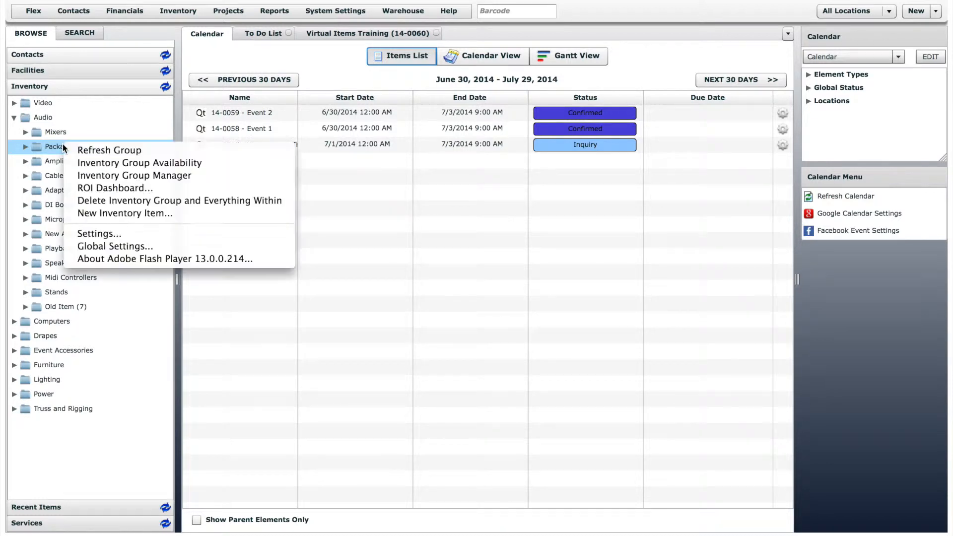
left_click(120, 213)
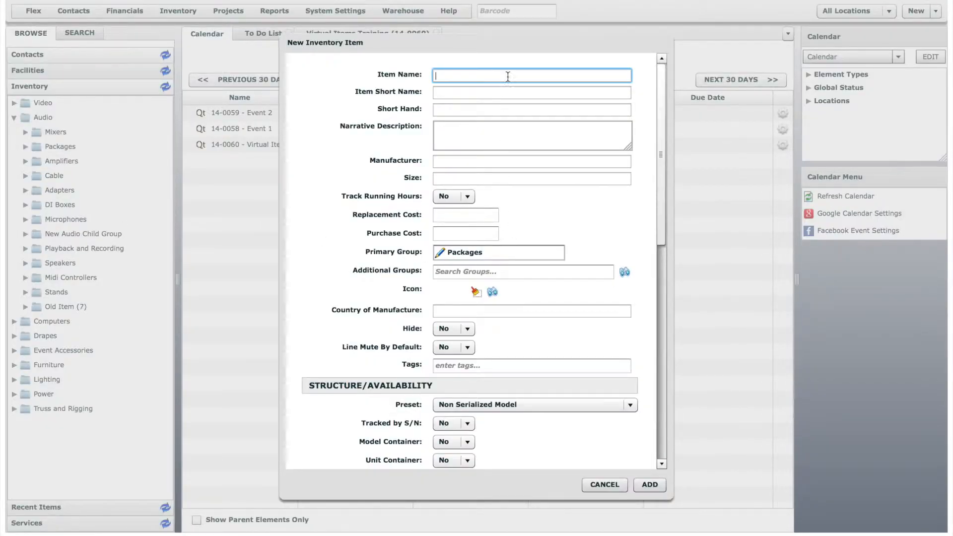
type("Small Speaker System")
left_click_drag(657, 178, 657, 264)
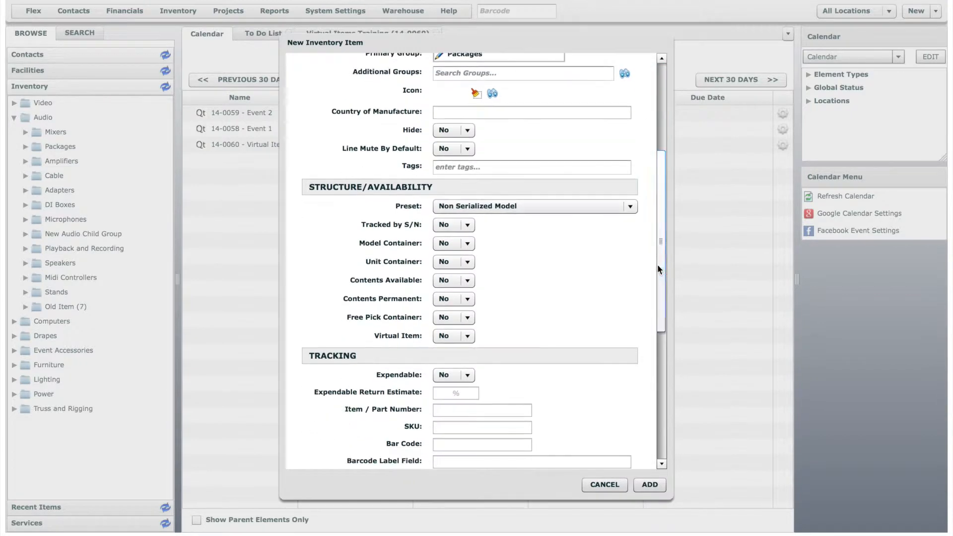
left_click(629, 212)
scroll(630, 251, "down", 1)
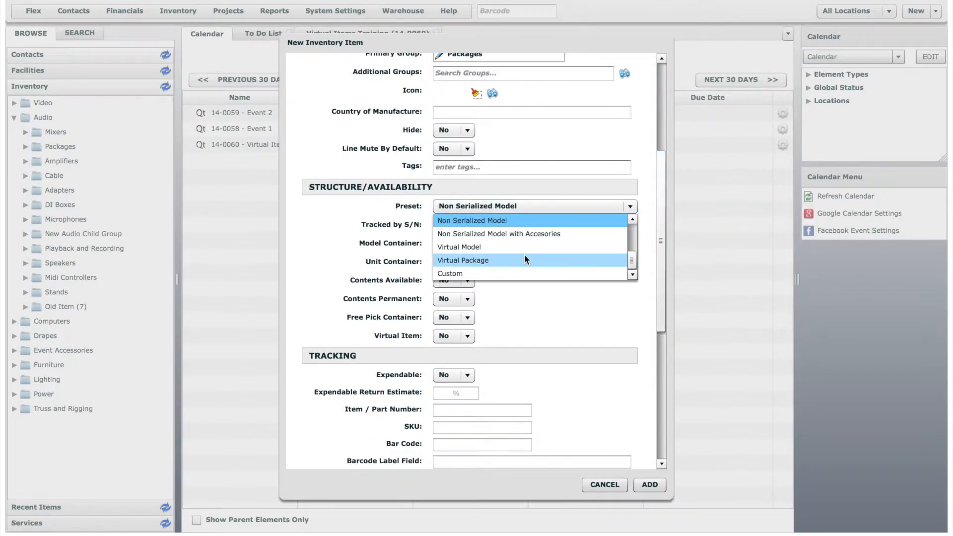
left_click(504, 259)
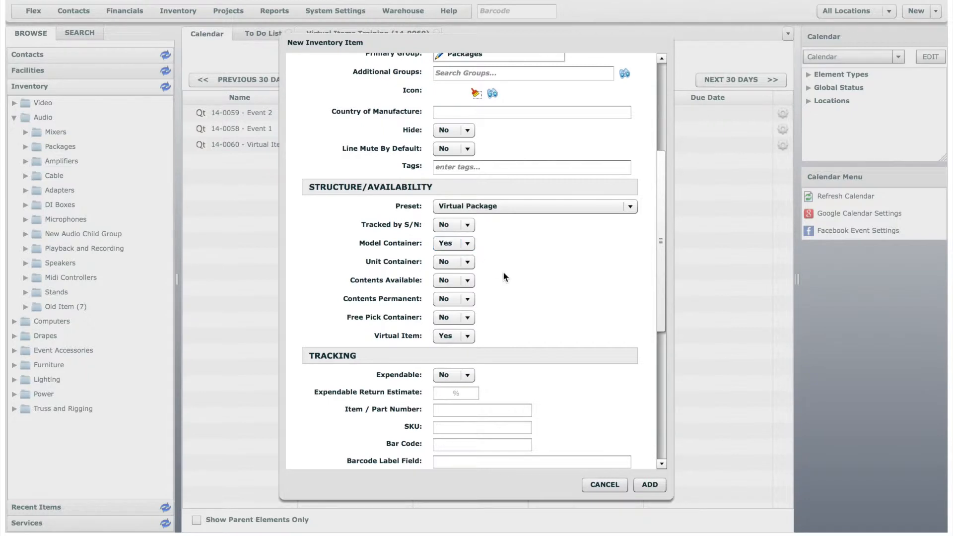
left_click(650, 484)
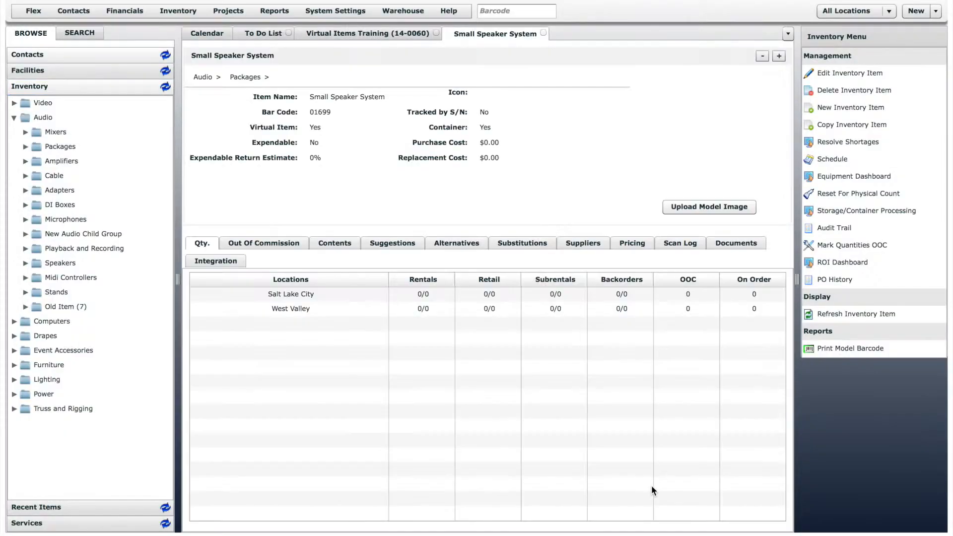
- Set the Small Speaker System's Day Rate price to 75 US dollars
left_click(424, 295)
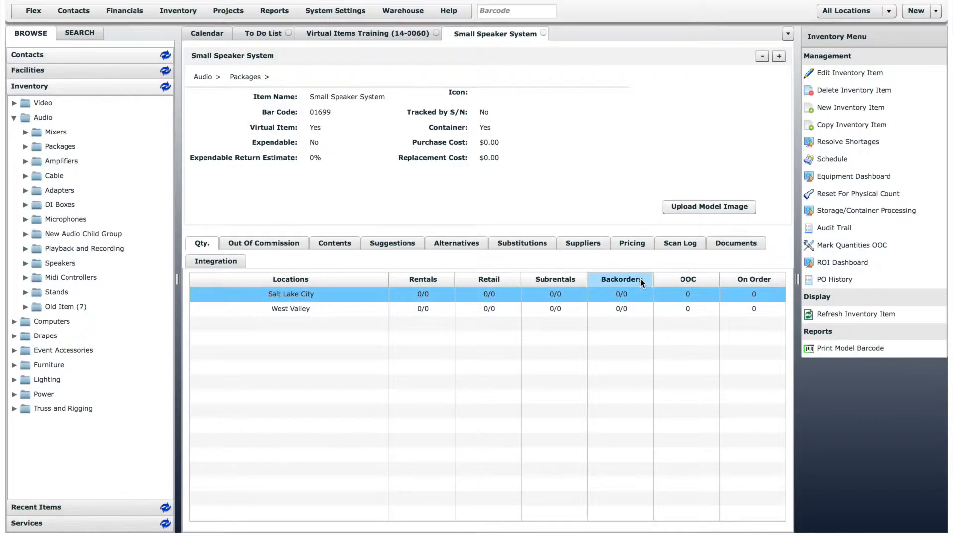
left_click(639, 243)
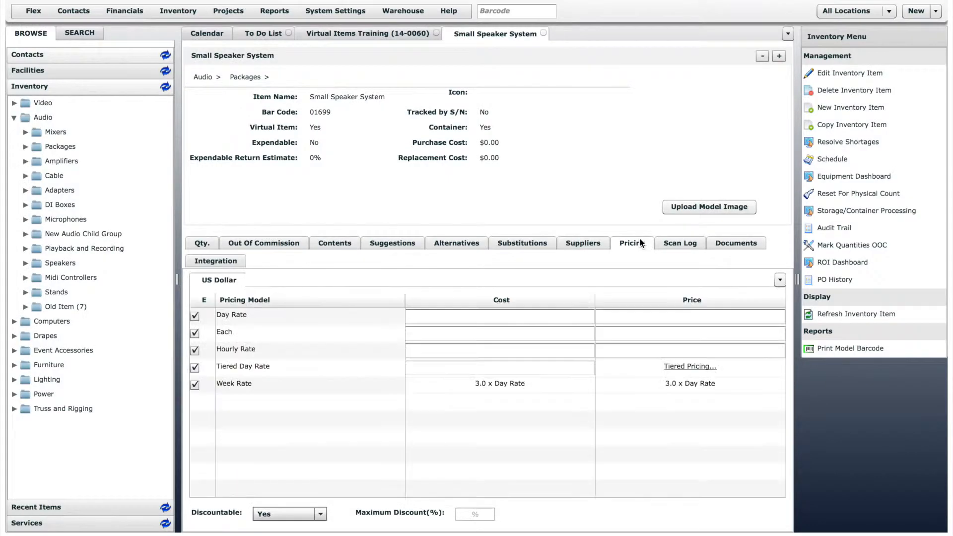
left_click(714, 316)
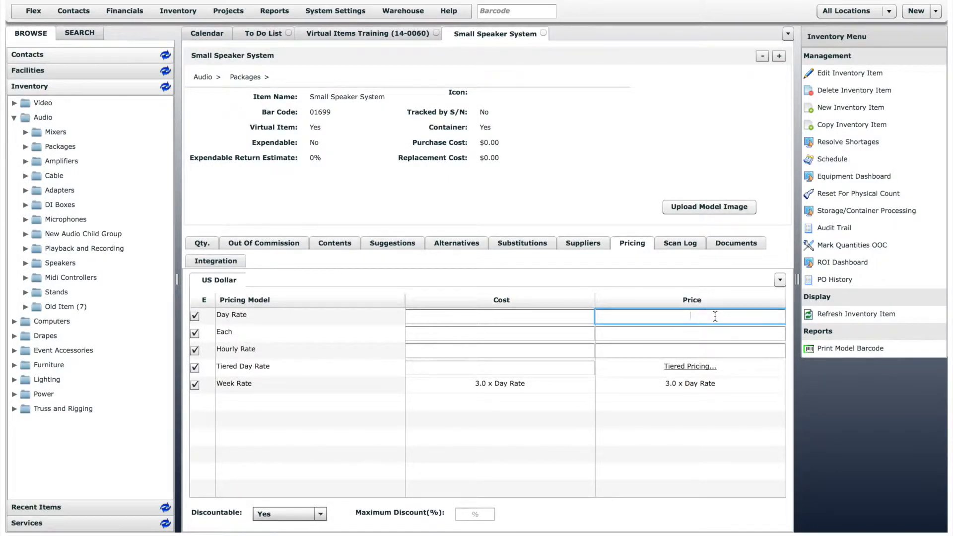
type("75")
- Add one Crown XTi 2000 amplifier from the Audio inventory to the Small Speaker System's contents
left_click(346, 245)
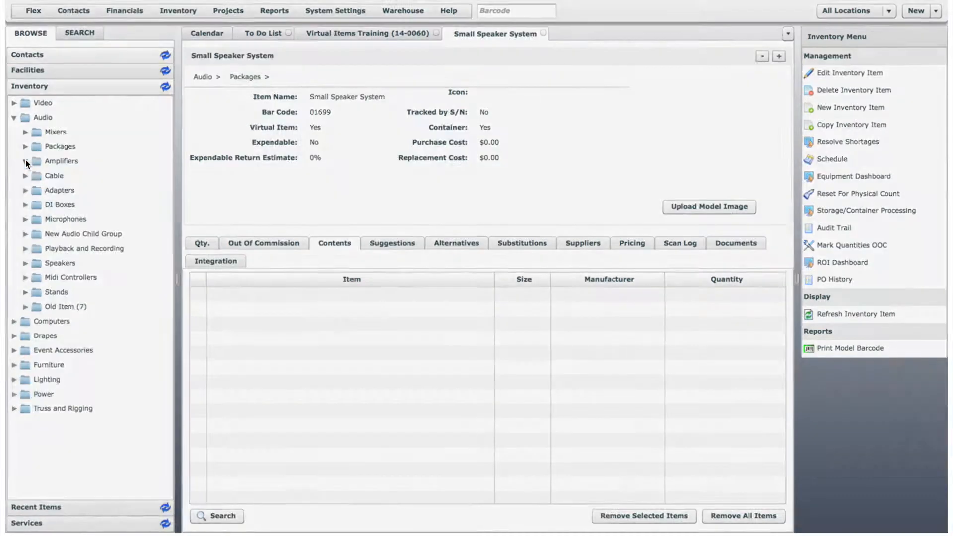
left_click(25, 160)
left_click_drag(97, 192, 270, 304)
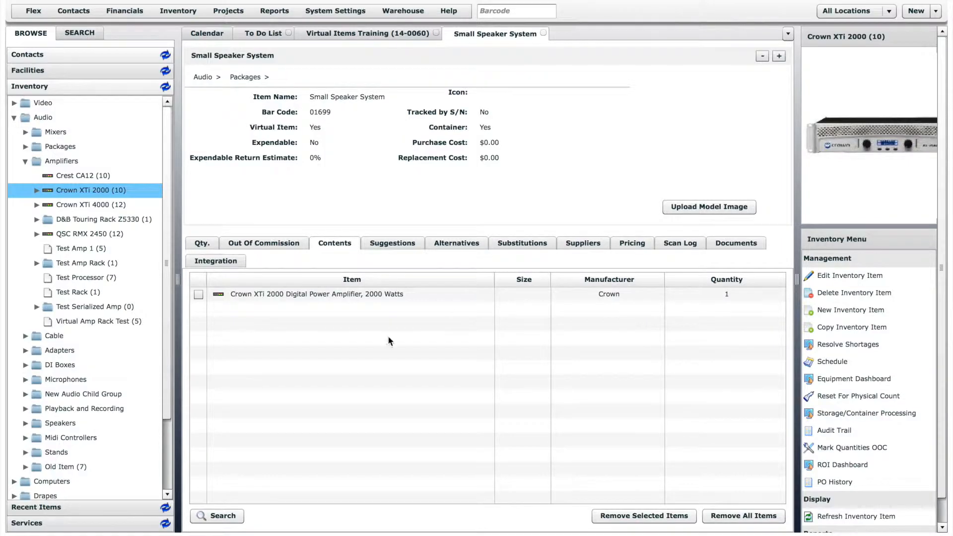
- Add two EAW JF 26 speakers to the package contents
left_click(26, 423)
left_click_drag(54, 437, 252, 380)
type("2")
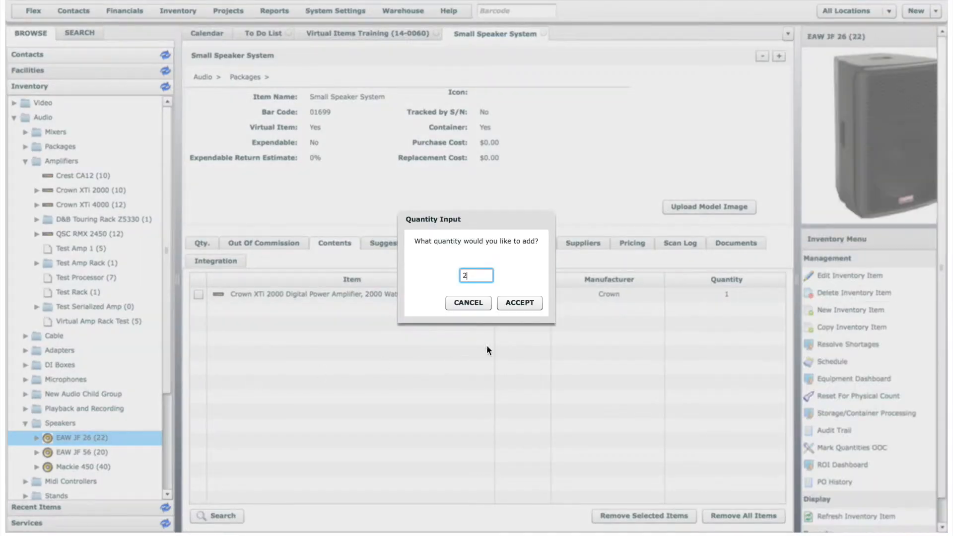
left_click(527, 302)
- Add two Tripod Speaker Stands from the Stands group to the package contents
left_click_drag(165, 356, 164, 385)
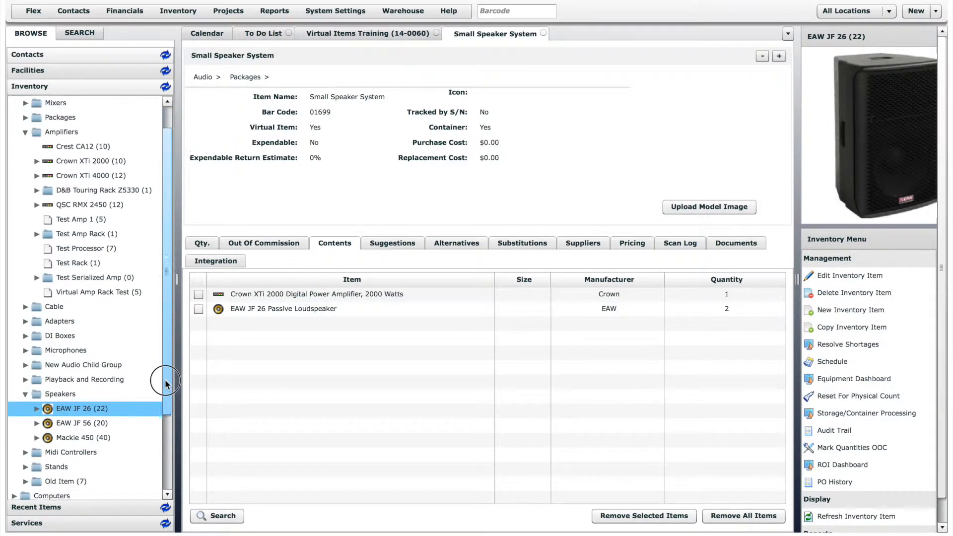
left_click(26, 452)
left_click_drag(90, 495, 276, 387)
type("2")
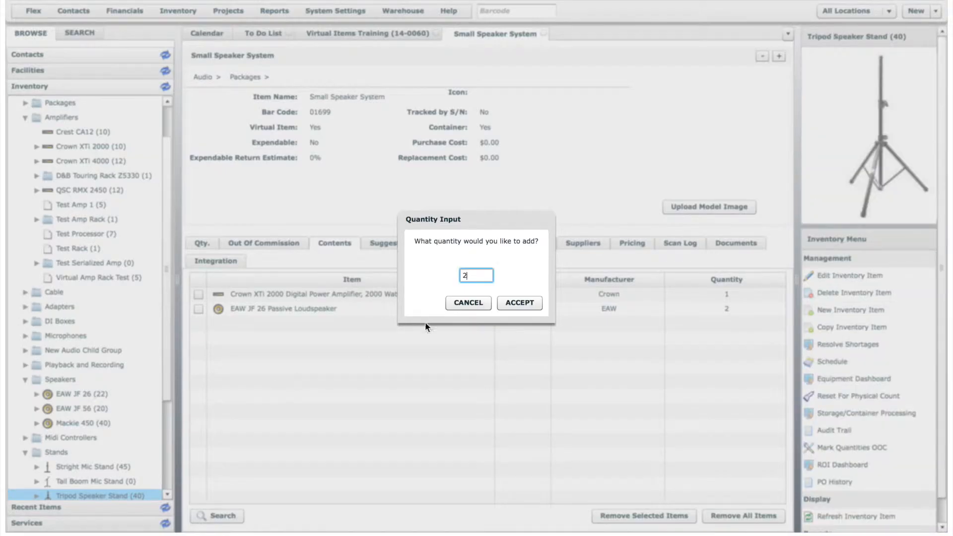
left_click(526, 302)
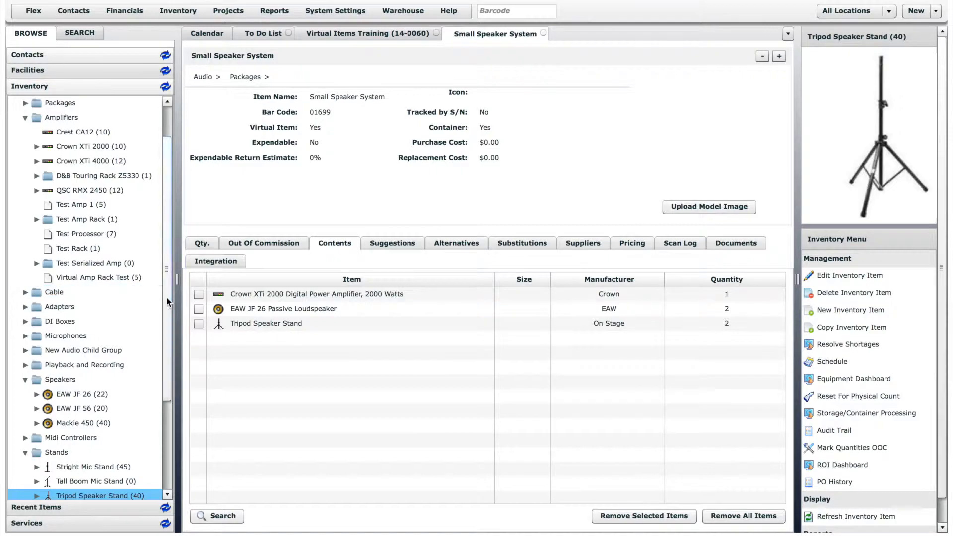
- Add one 12 Ch Mackie 1202VLZ4 from the analog mixers to the package contents
left_click_drag(166, 296, 166, 267)
left_click(25, 133)
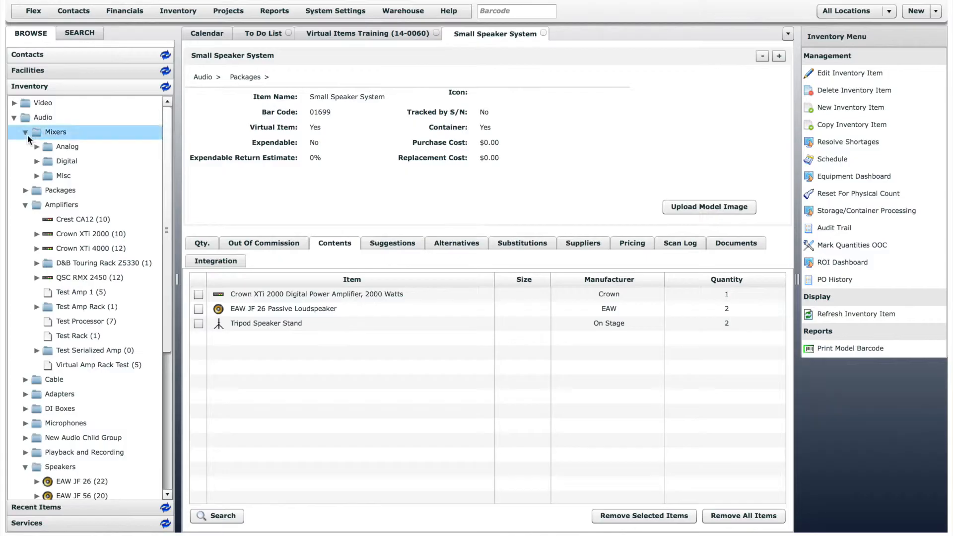
left_click(37, 146)
left_click_drag(88, 165, 272, 365)
left_click(530, 304)
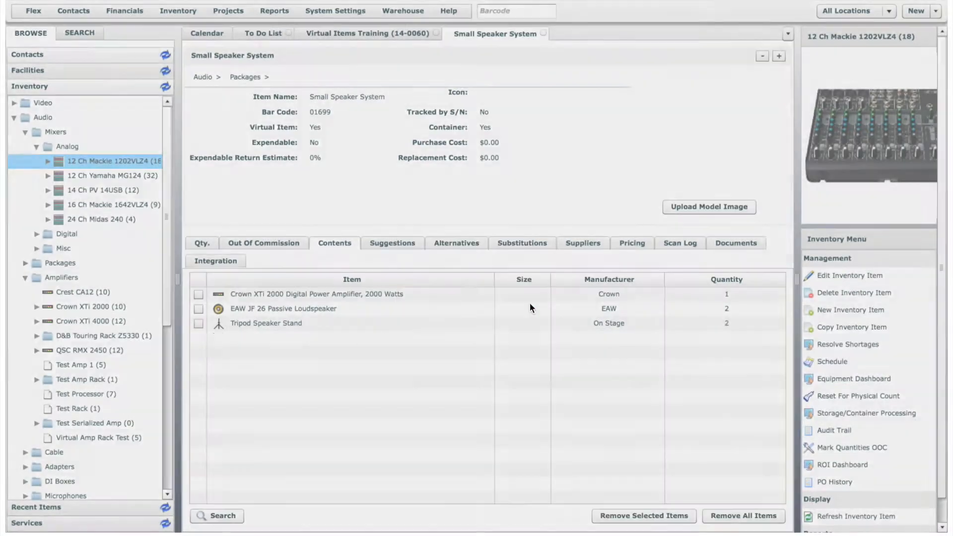
left_click(529, 304)
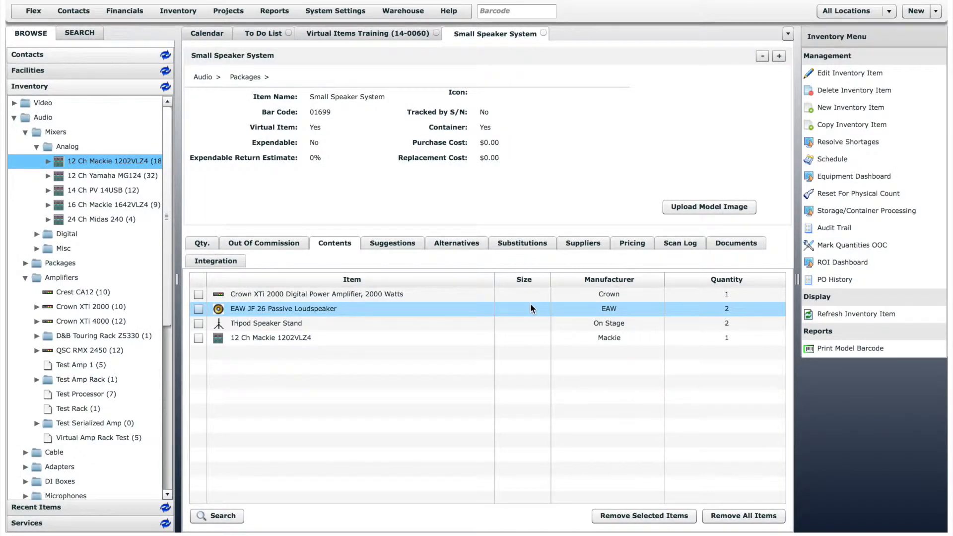
- Add the 10' and 25' NL4 speaker cables to the package's suggestions, with a quantity of 2 each
left_click(395, 248)
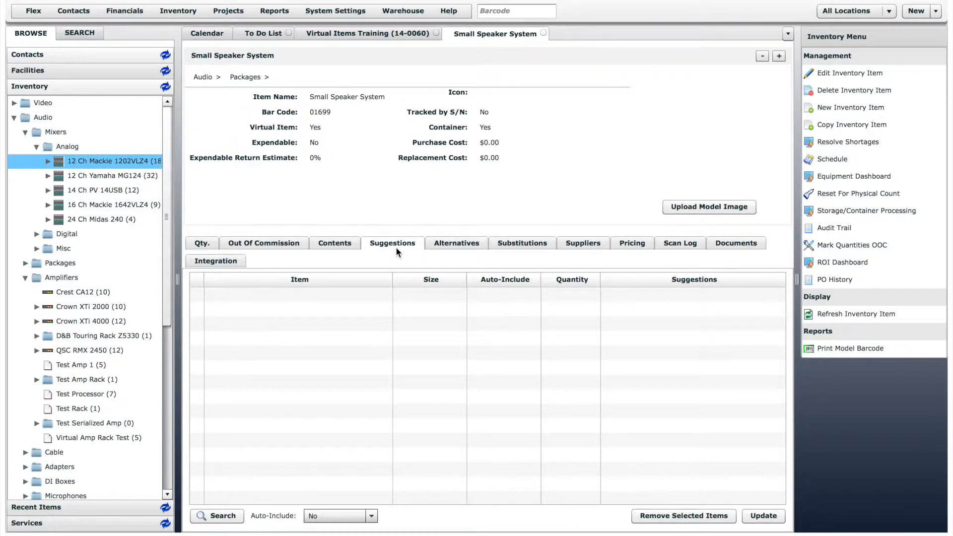
left_click_drag(170, 261, 171, 287)
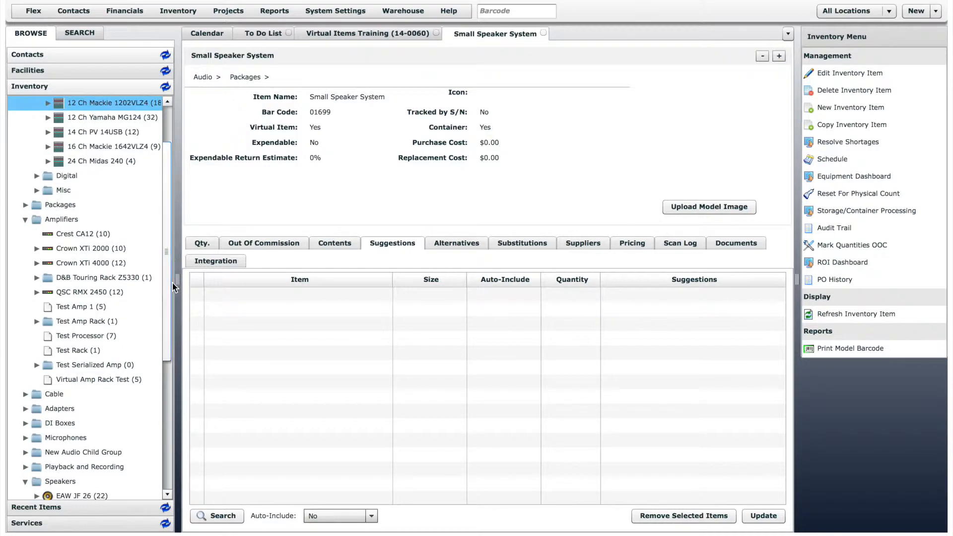
left_click(24, 394)
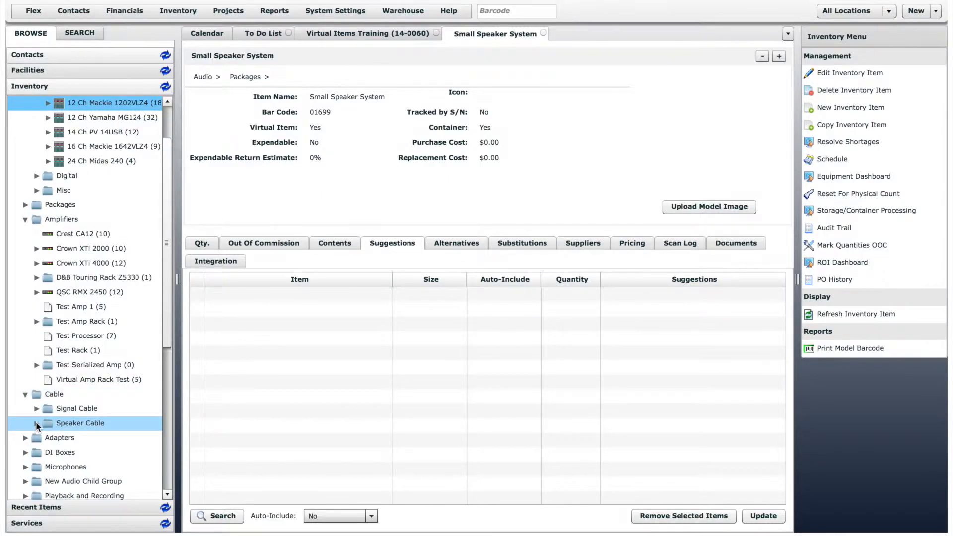
left_click(36, 424)
left_click_drag(80, 452, 218, 348)
type("2")
left_click(520, 303)
left_click_drag(82, 467, 250, 350)
type("2")
left_click(530, 300)
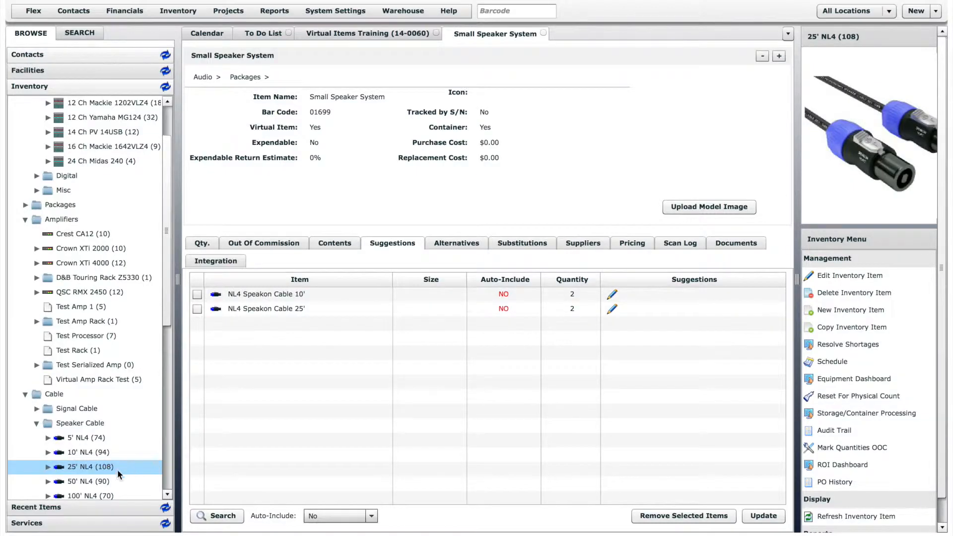
- Add the 50' and 100' NL4 speaker cables to the package's suggestions, with a quantity of 2 each
left_click_drag(82, 481, 294, 377)
type("2")
left_click(519, 302)
left_click_drag(82, 495, 266, 389)
type("2")
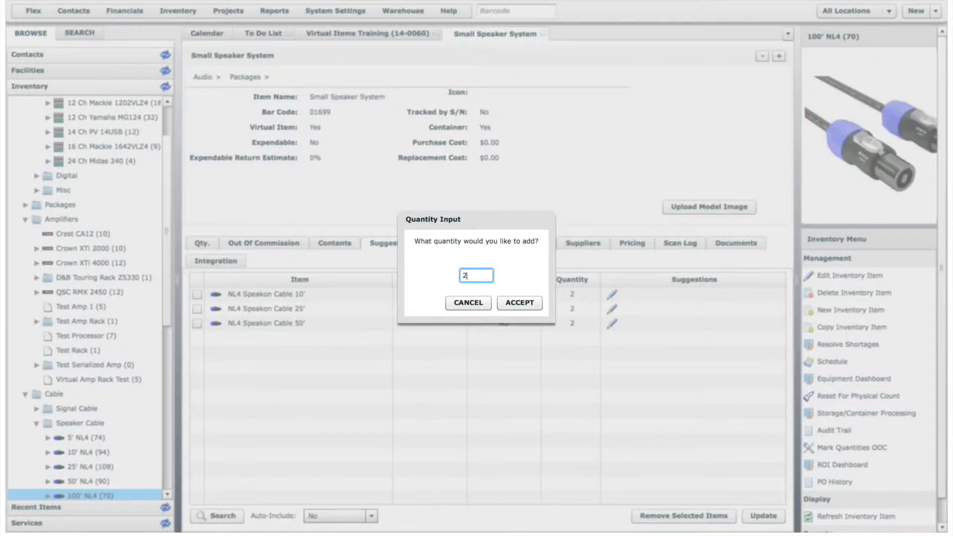
left_click(519, 303)
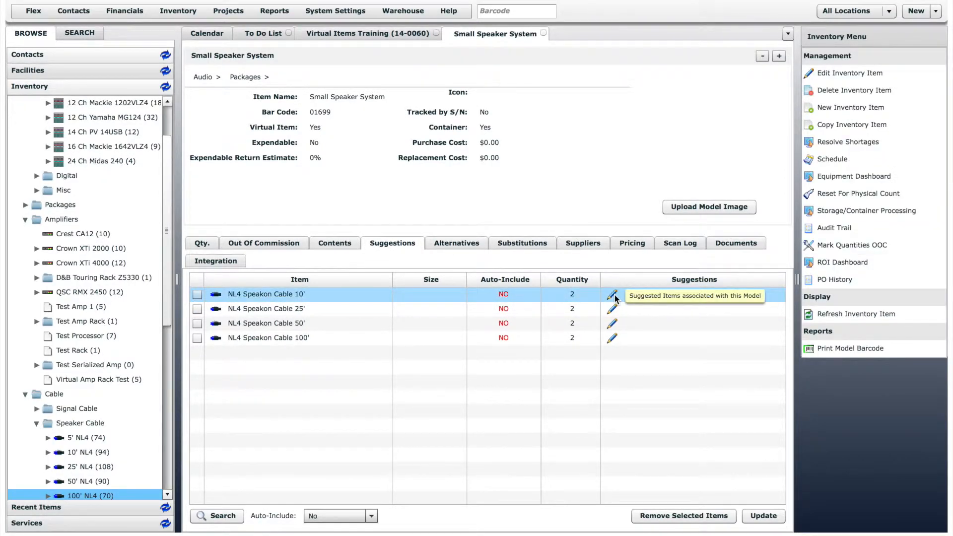
- Assign the Speaker Cable suggestion type to the 10' and 25' NL4 Speakon cables
left_click(613, 295)
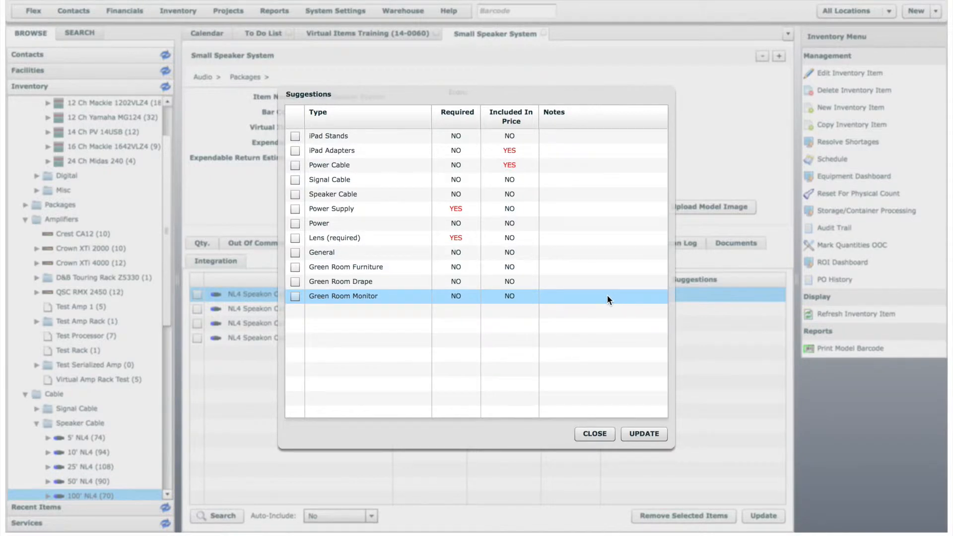
left_click(295, 195)
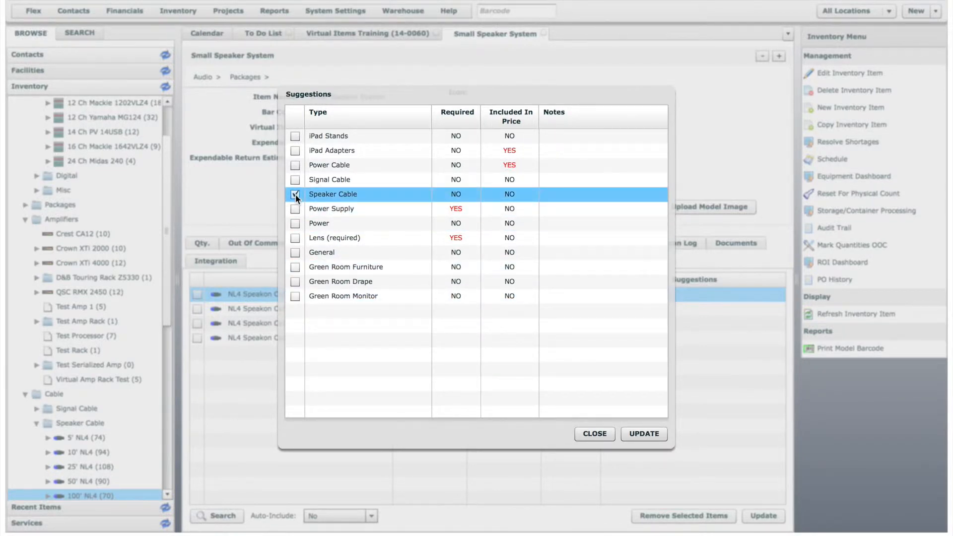
left_click(644, 433)
left_click(613, 308)
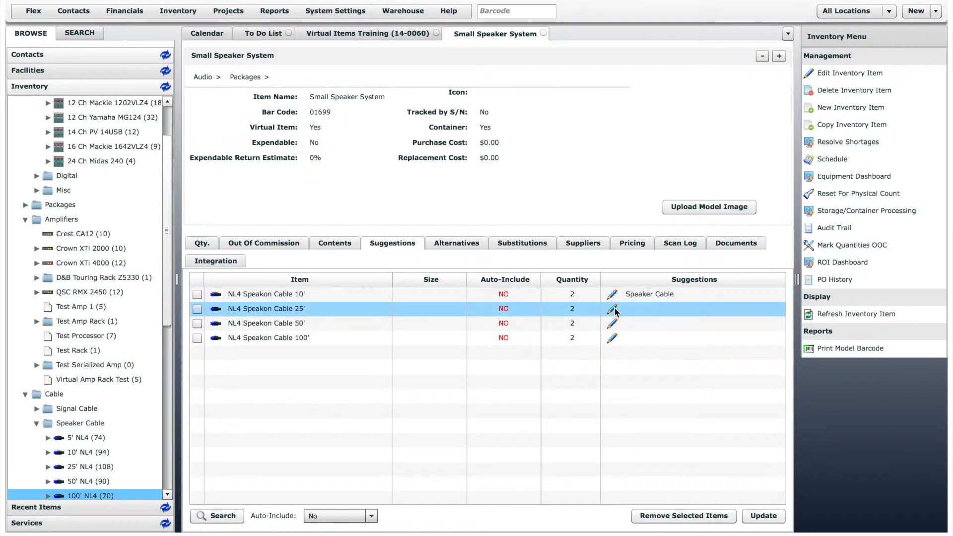
left_click(295, 194)
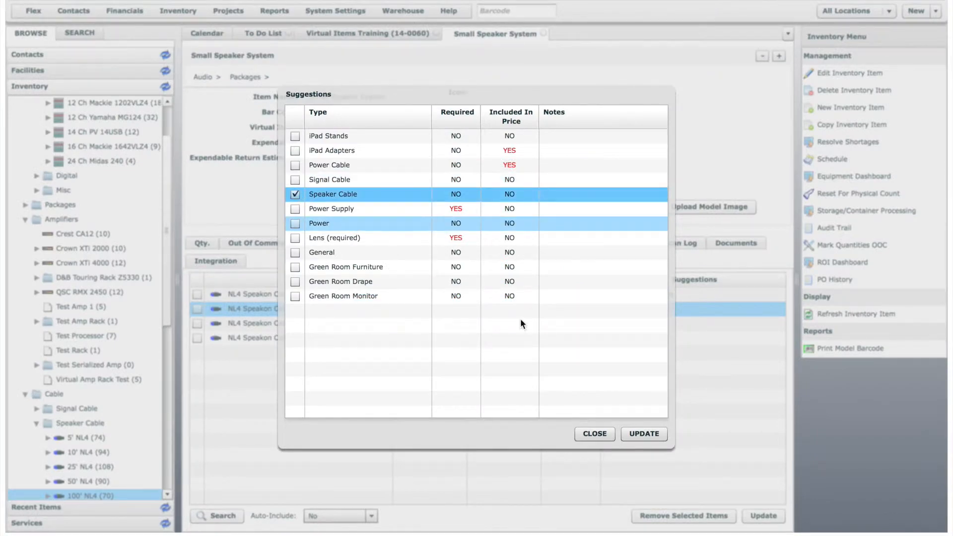
left_click(644, 433)
- Assign the Speaker Cable suggestion type to the 50' and 100' NL4 Speakon cables
left_click(612, 323)
left_click(296, 195)
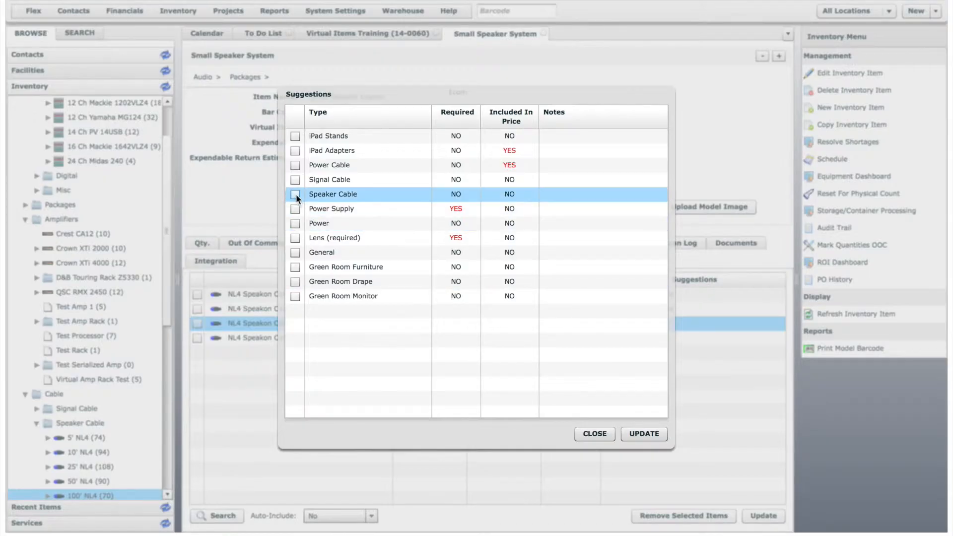
left_click(644, 433)
left_click(612, 337)
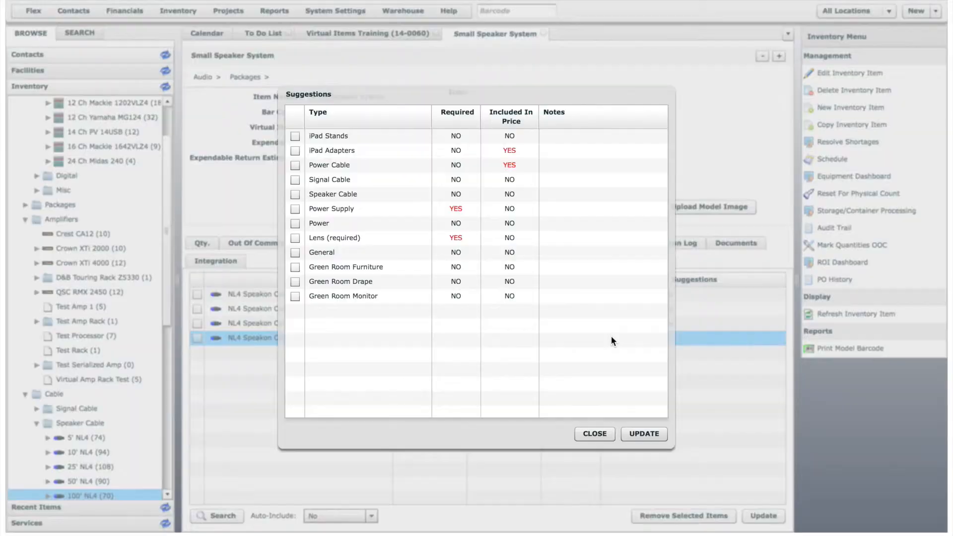
left_click(296, 194)
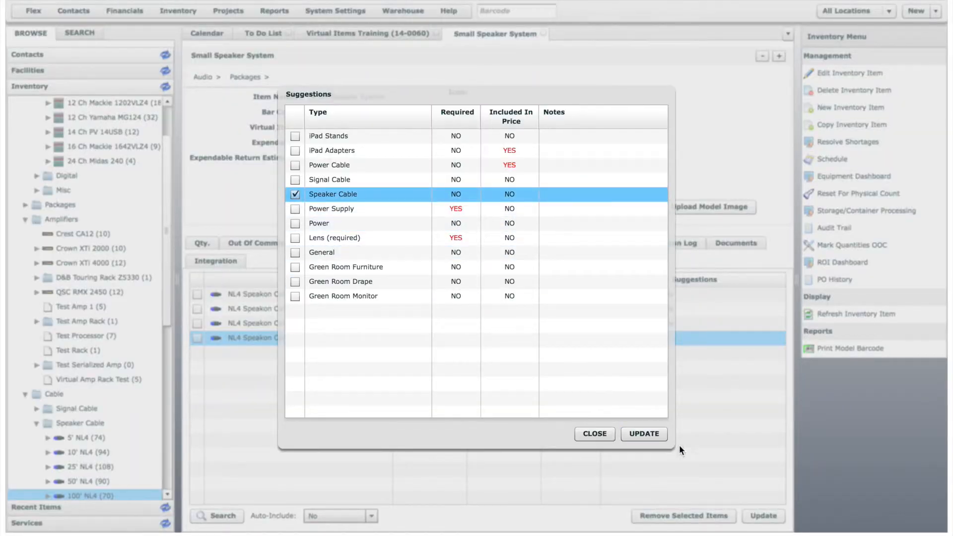
left_click(643, 433)
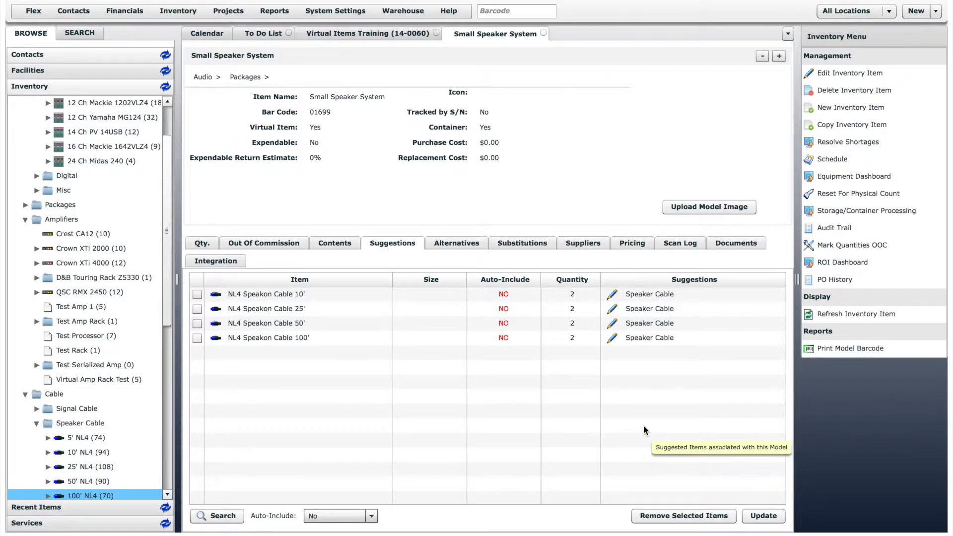
- Add the 10', 25' and 50' XLR signal cables to the package's suggestions, with a quantity of 2 each
left_click(37, 409)
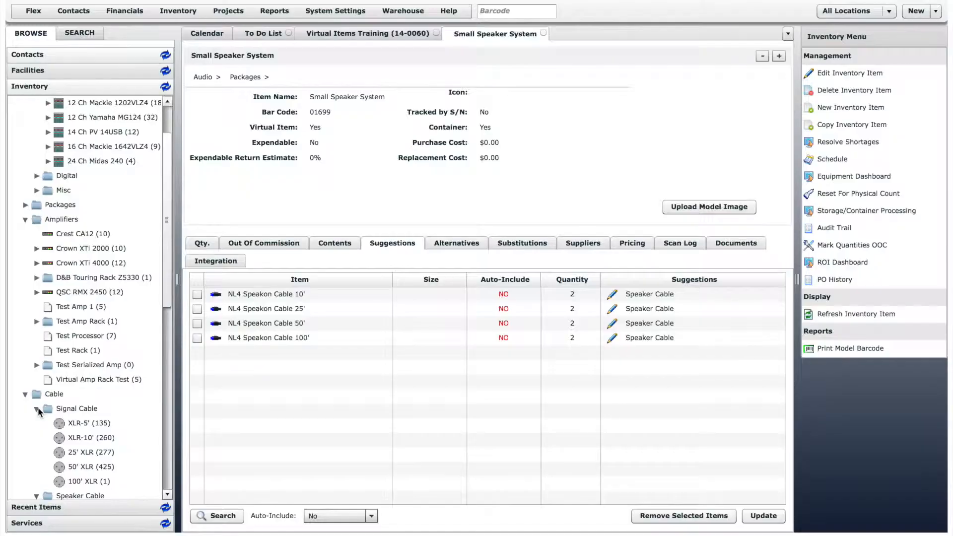
left_click_drag(96, 436, 241, 397)
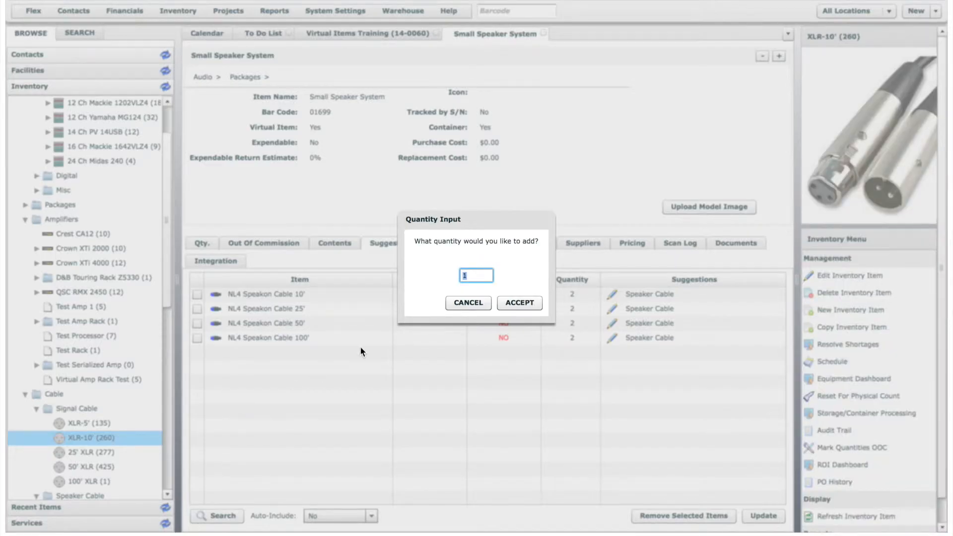
left_click(520, 302)
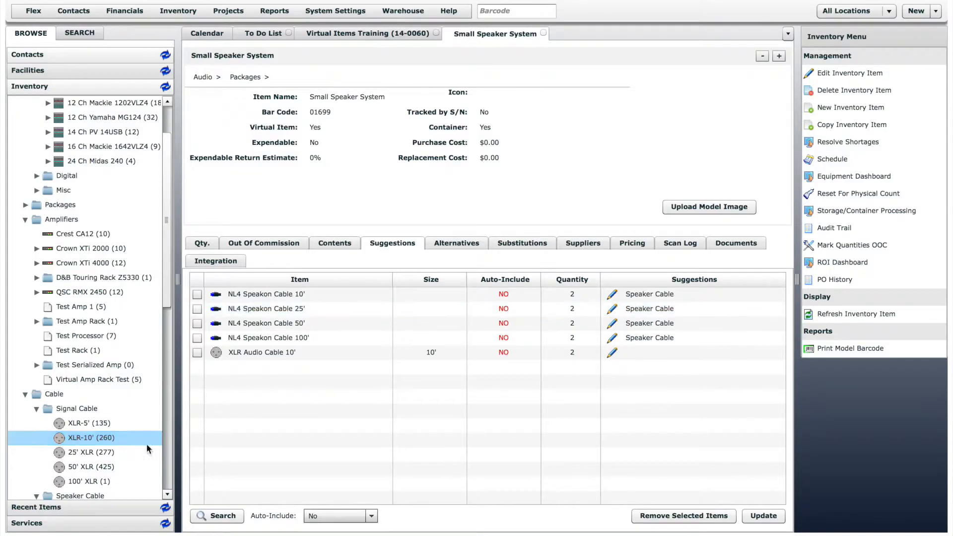
left_click_drag(82, 452, 246, 399)
left_click(520, 302)
left_click_drag(135, 467, 251, 409)
left_click(523, 304)
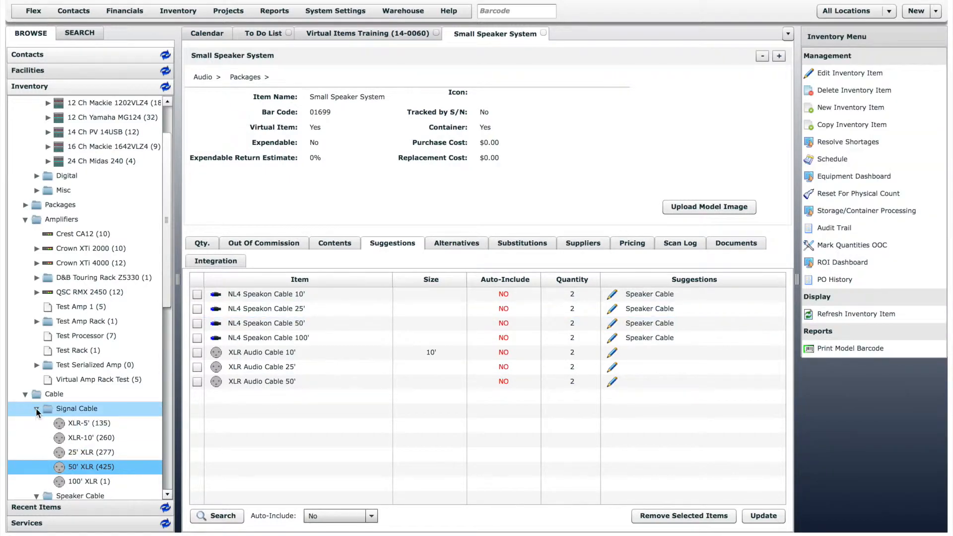
- Add one Shure SM57 from the wired microphones to the package's suggestions
left_click(36, 408)
left_click(25, 394)
left_click(25, 438)
left_click(36, 452)
left_click_drag(167, 323, 166, 360)
left_click_drag(75, 453, 219, 422)
left_click(518, 301)
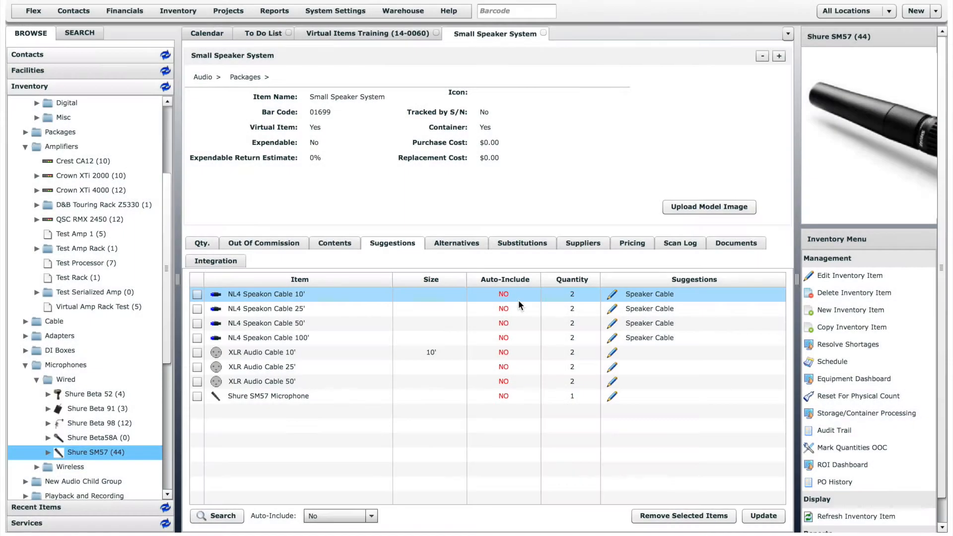
- Assign the Signal Cable suggestion type to the 10', 25' and 50' XLR audio cables
left_click(612, 352)
left_click(297, 180)
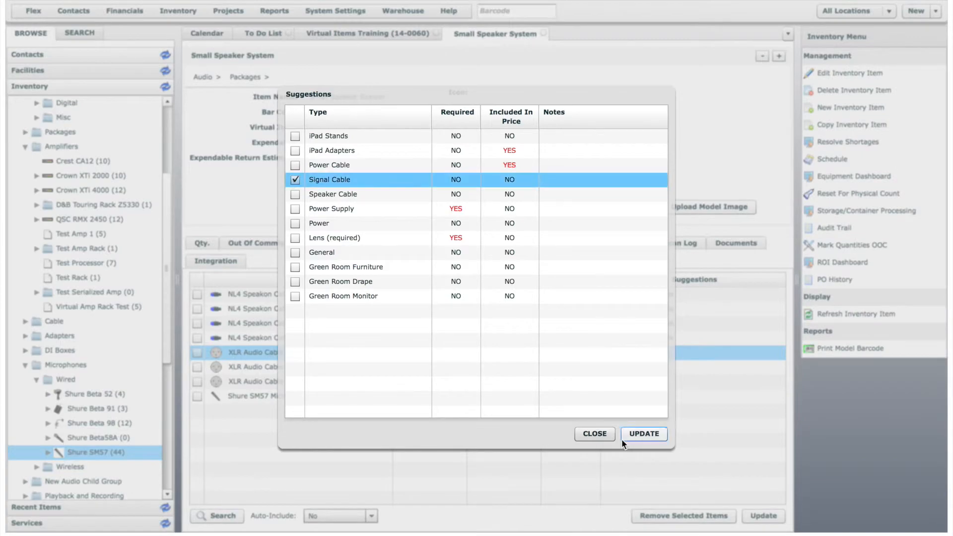
left_click(640, 432)
left_click(612, 367)
left_click(295, 180)
left_click(635, 434)
left_click(612, 381)
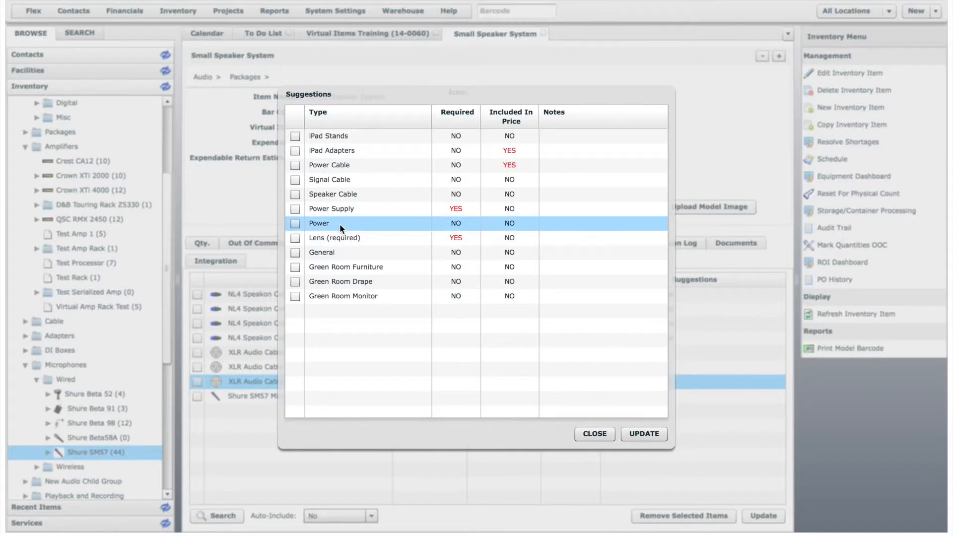
left_click(291, 180)
left_click(647, 431)
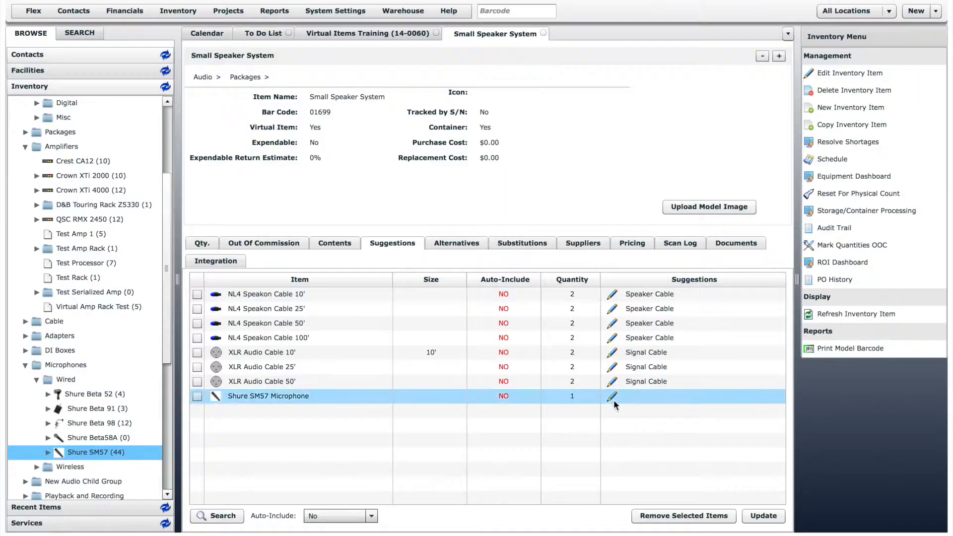
- Assign the General suggestion type to the Shure SM57 microphone and update the package's suggestions
left_click(612, 396)
left_click(295, 252)
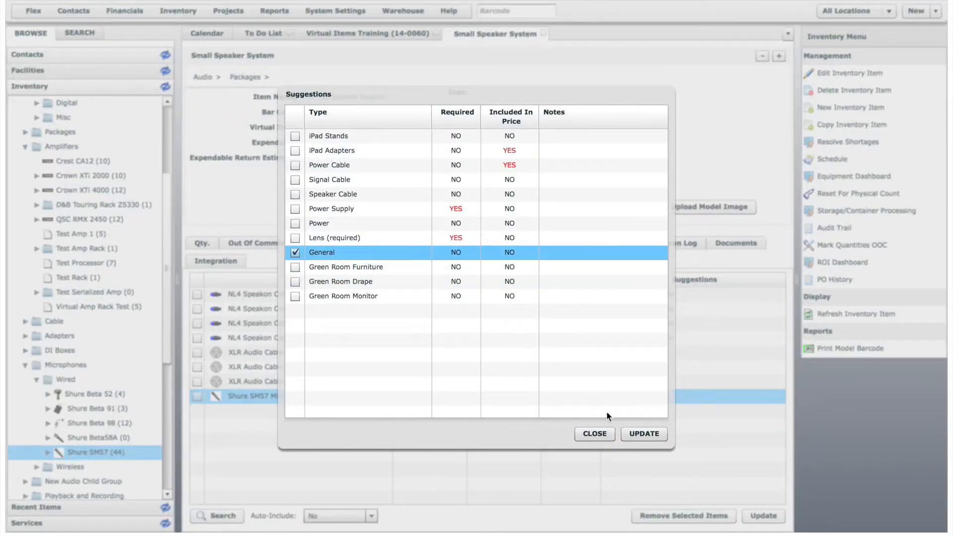
left_click(645, 434)
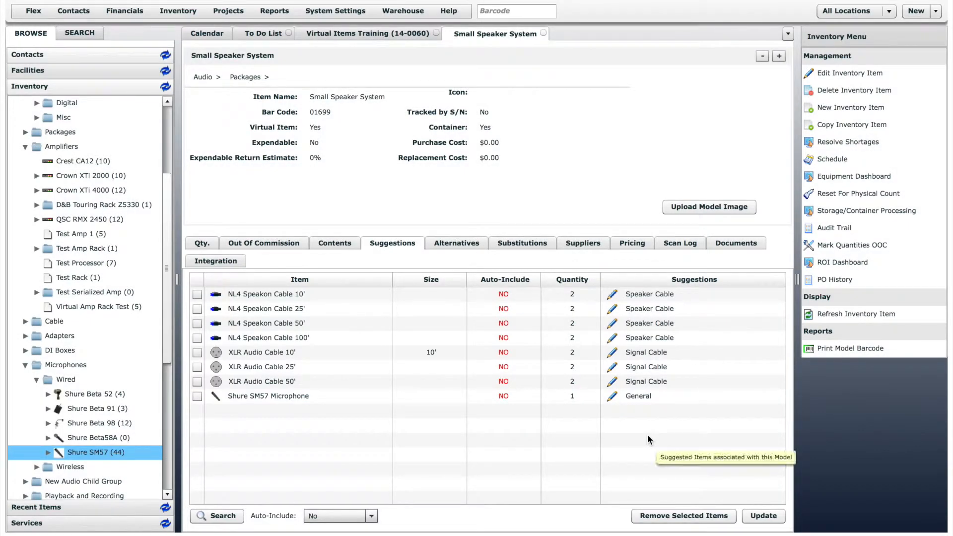
left_click(775, 521)
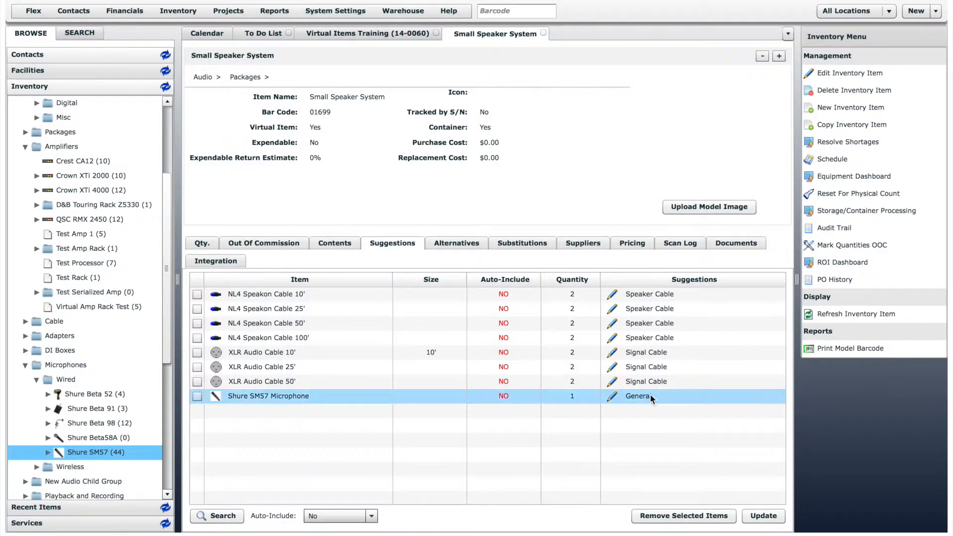
- Add one Small Speaker System from the audio packages to the Virtual Items Training quote
left_click(395, 31)
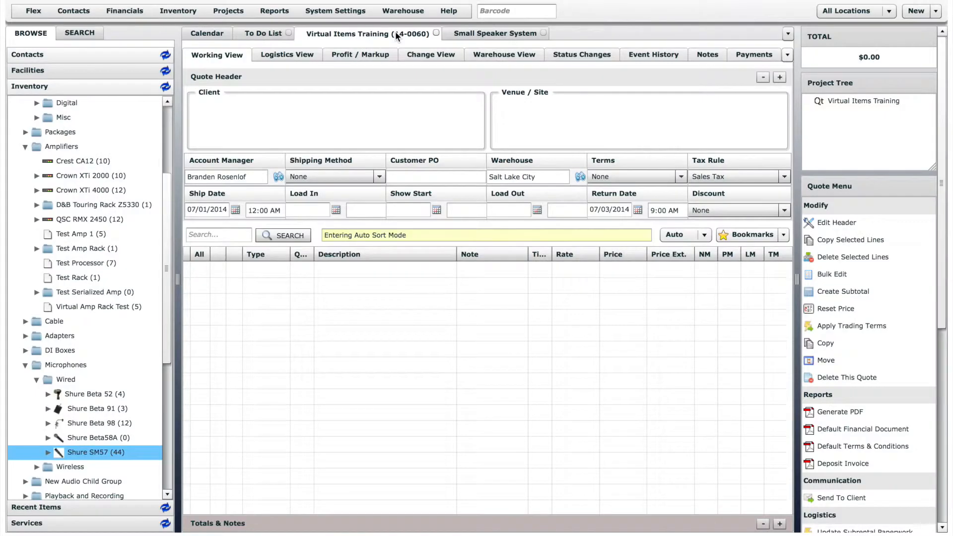
left_click(25, 132)
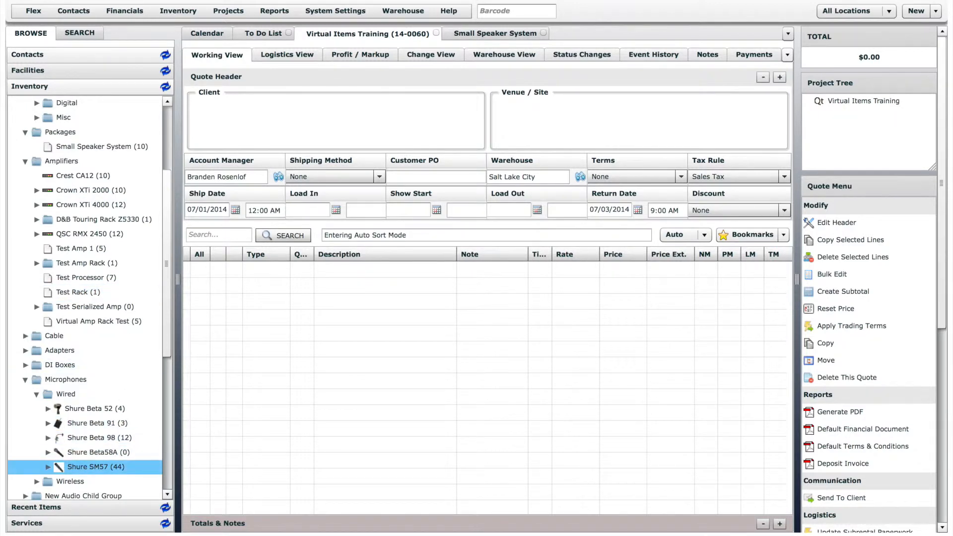
left_click_drag(169, 335, 163, 423)
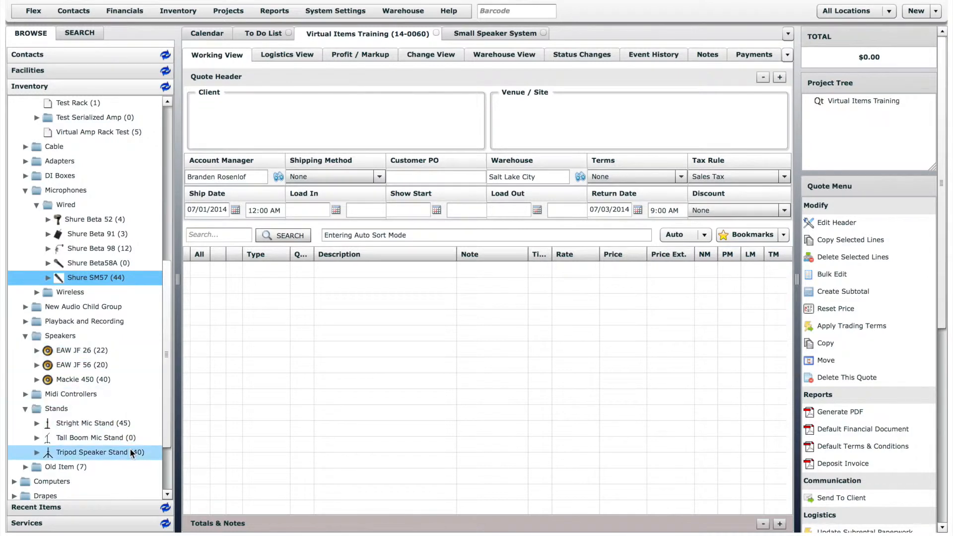
left_click_drag(169, 333, 170, 207)
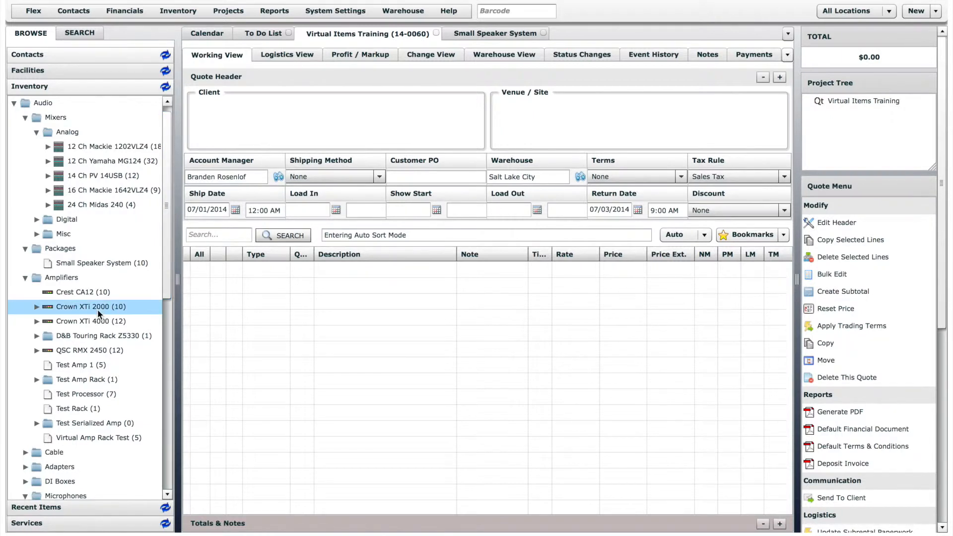
left_click(72, 264)
left_click_drag(72, 265, 287, 309)
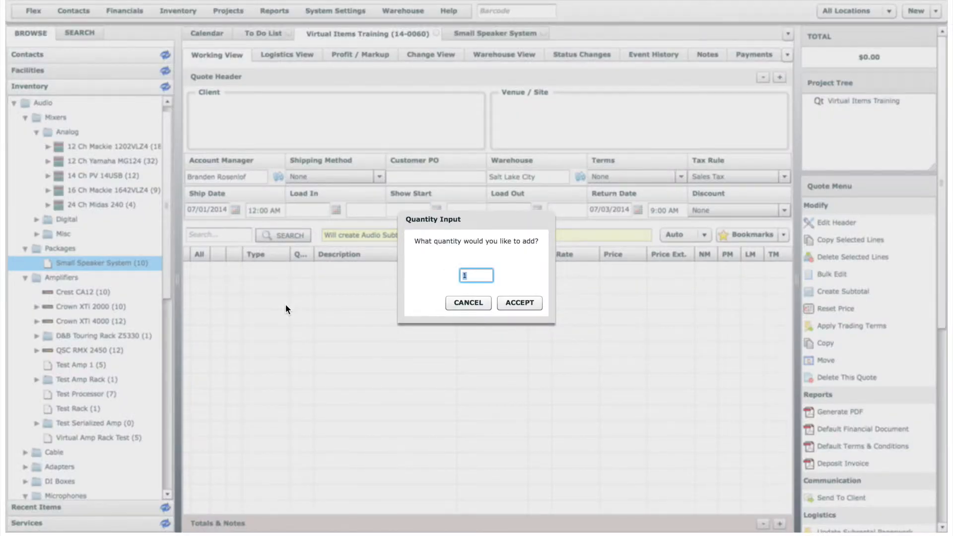
left_click(521, 303)
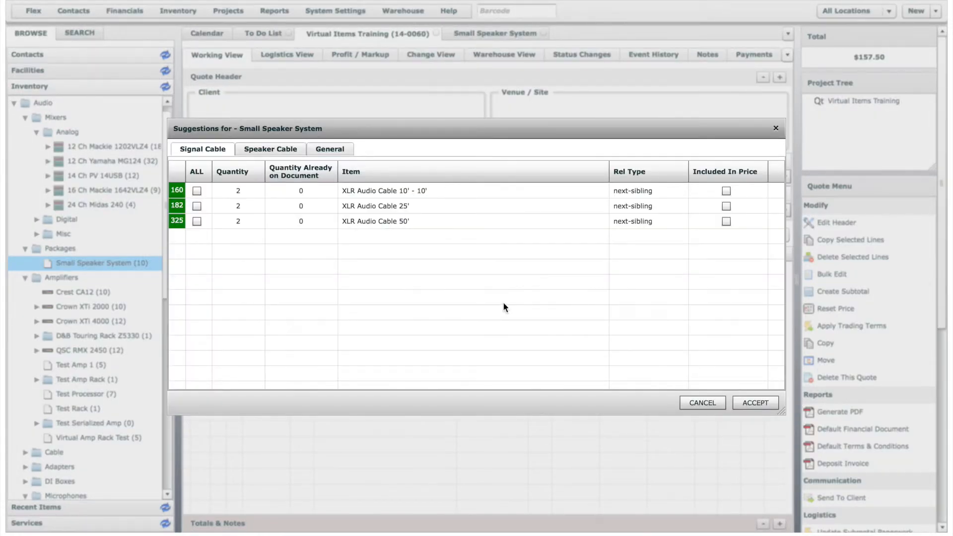
- Add the suggested 10' and 25' XLR cables, 50' NL4 Speakon cables and Shure SM57 microphone to the quote
left_click(197, 191)
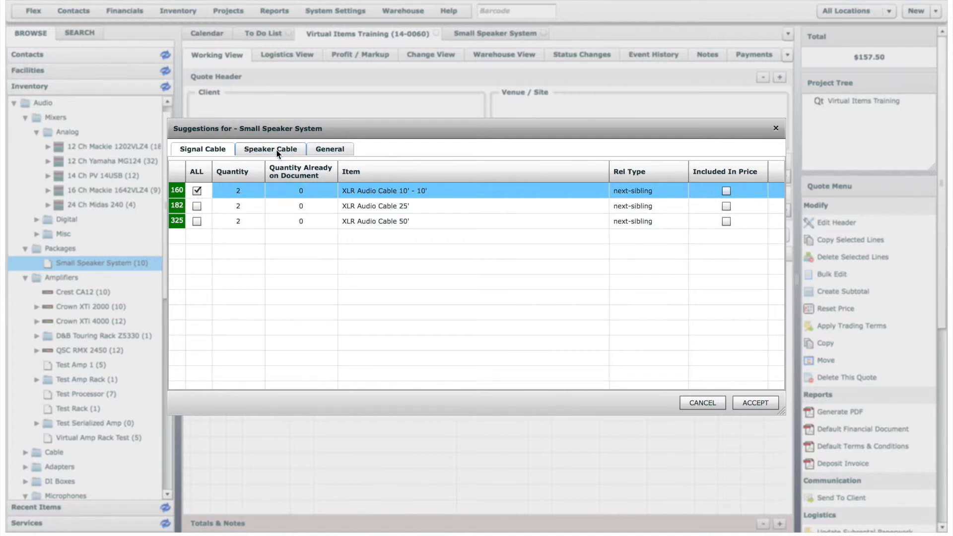
left_click(197, 206)
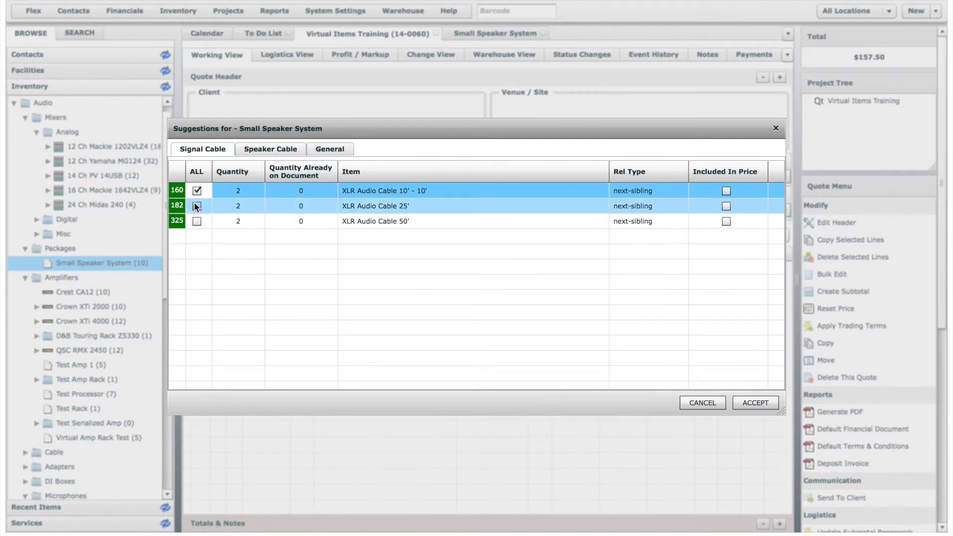
left_click(276, 149)
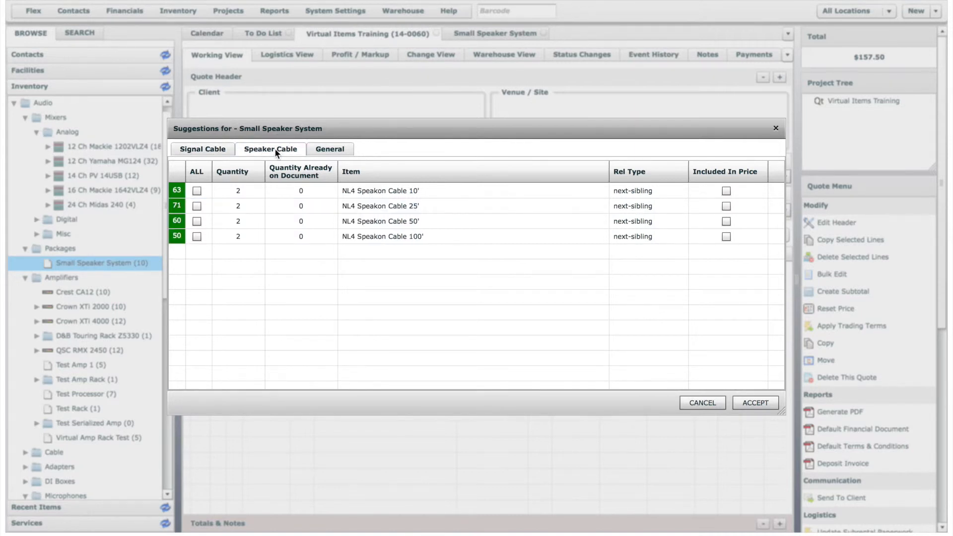
left_click(197, 221)
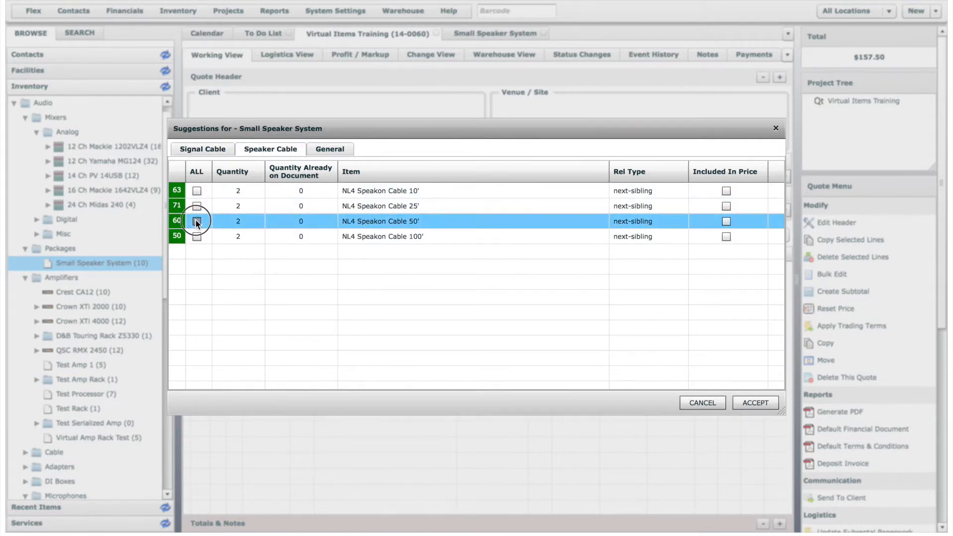
left_click(325, 148)
left_click(197, 191)
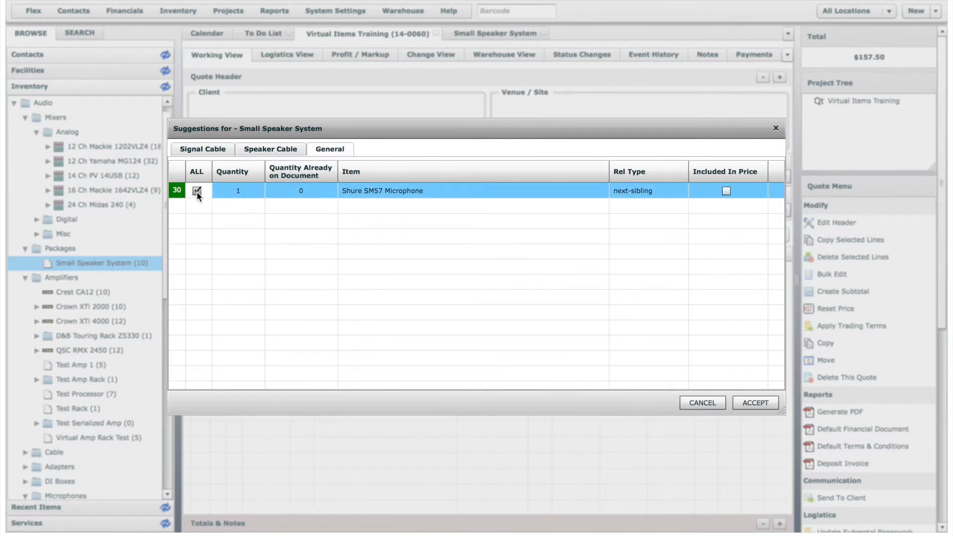
left_click(755, 403)
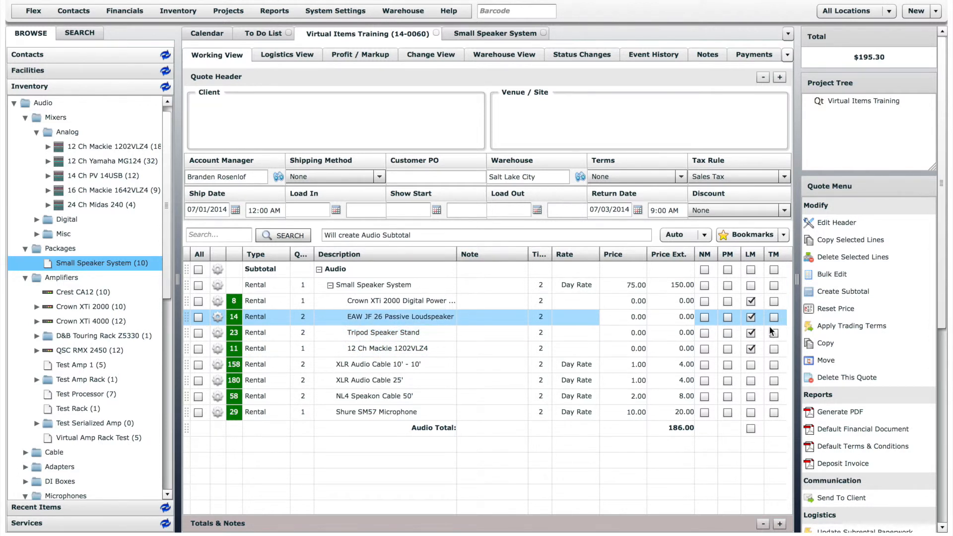
- Generate a PDF of the Virtual Items Training quote
left_click(846, 415)
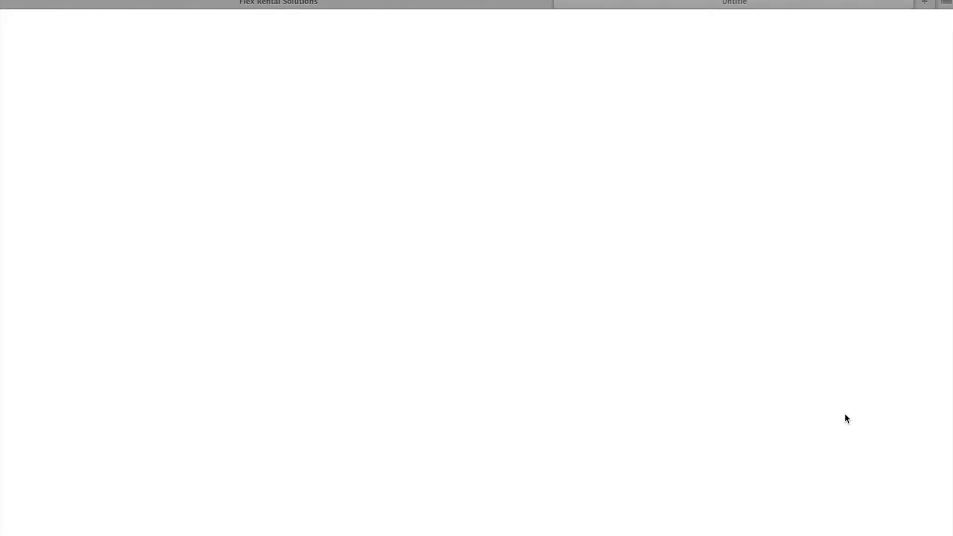